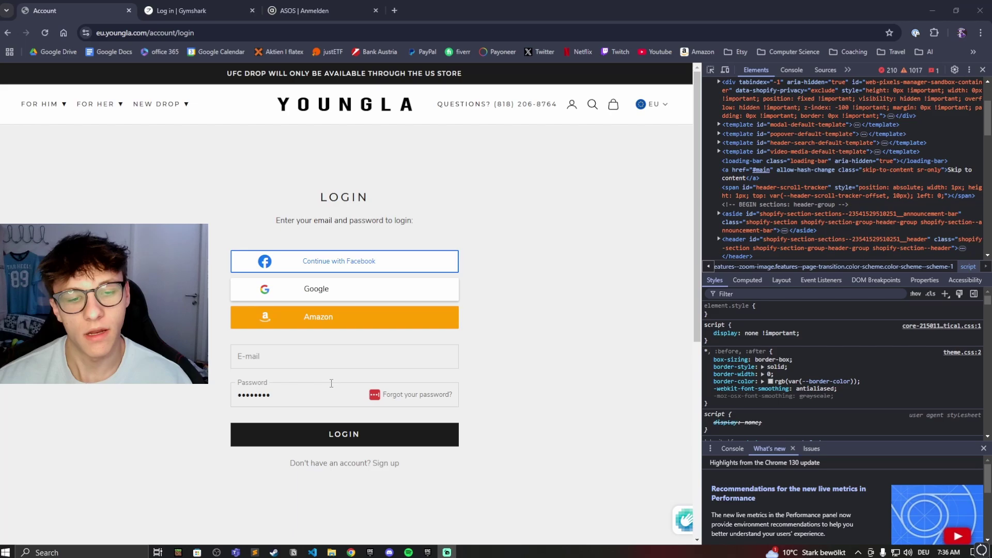
Fill the Gymshark login's email and password, show the password with the eye icon, then hide it
click(172, 8)
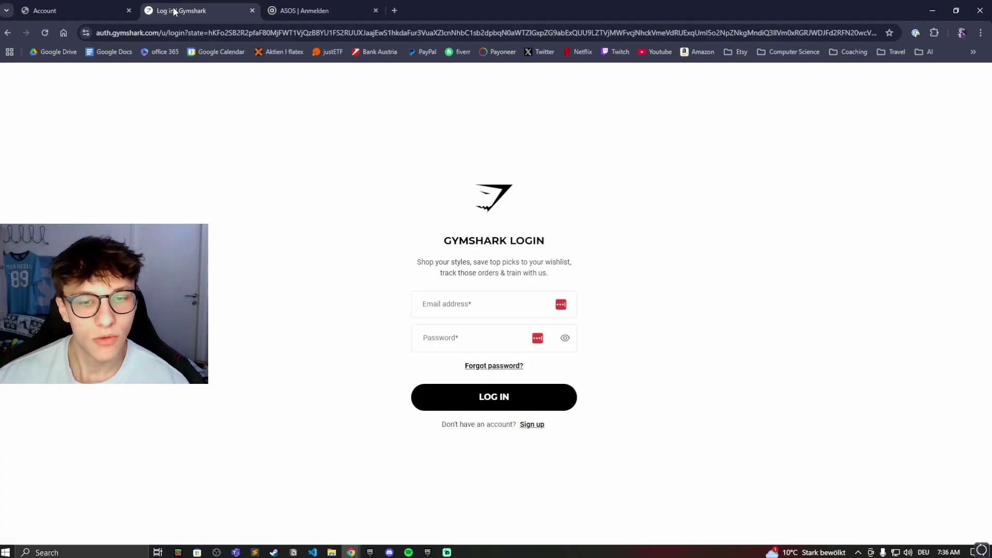
click(476, 310)
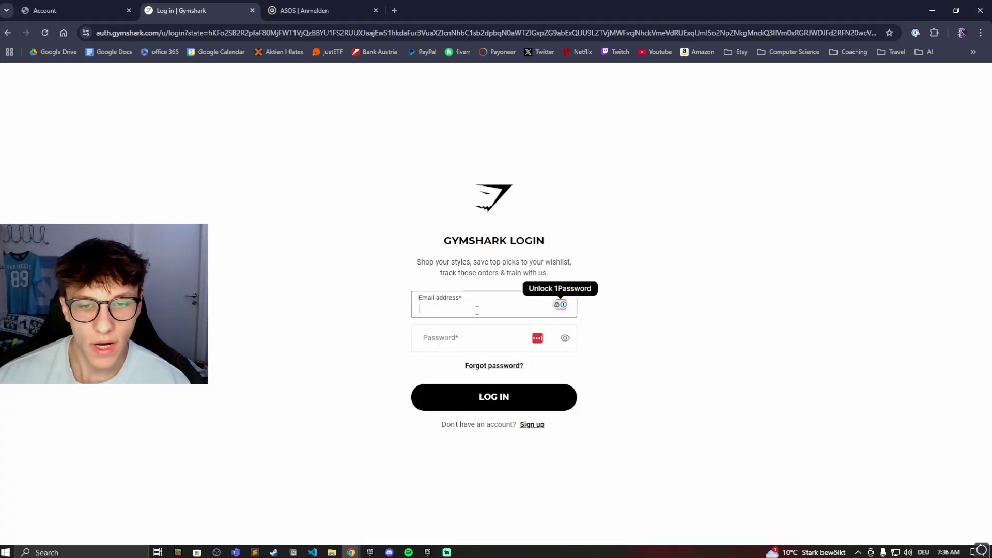
click(479, 340)
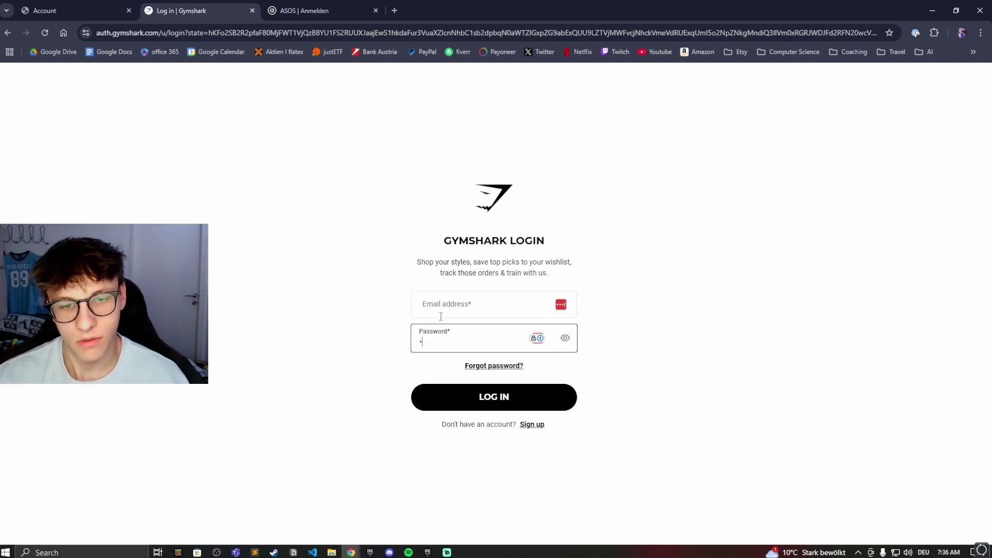
text(********)
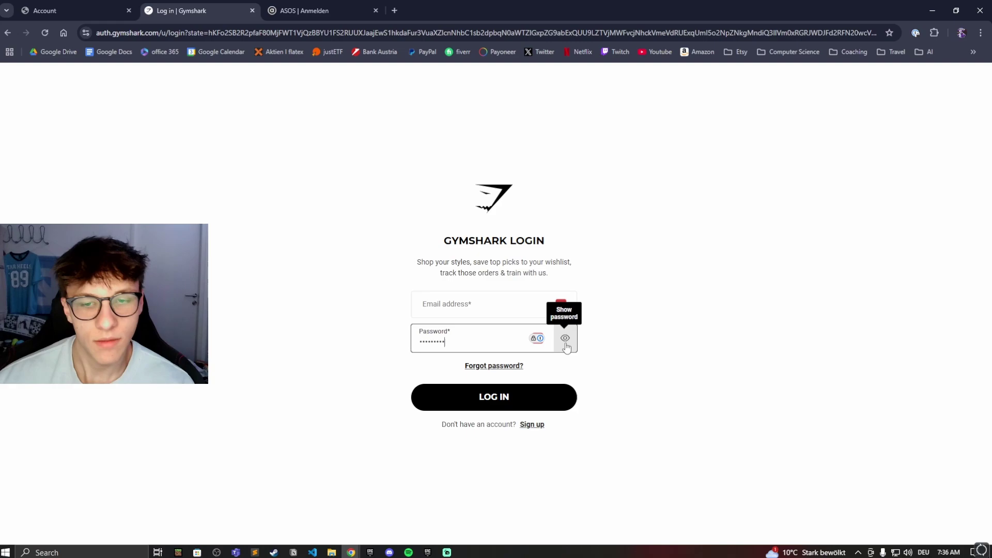
click(565, 339)
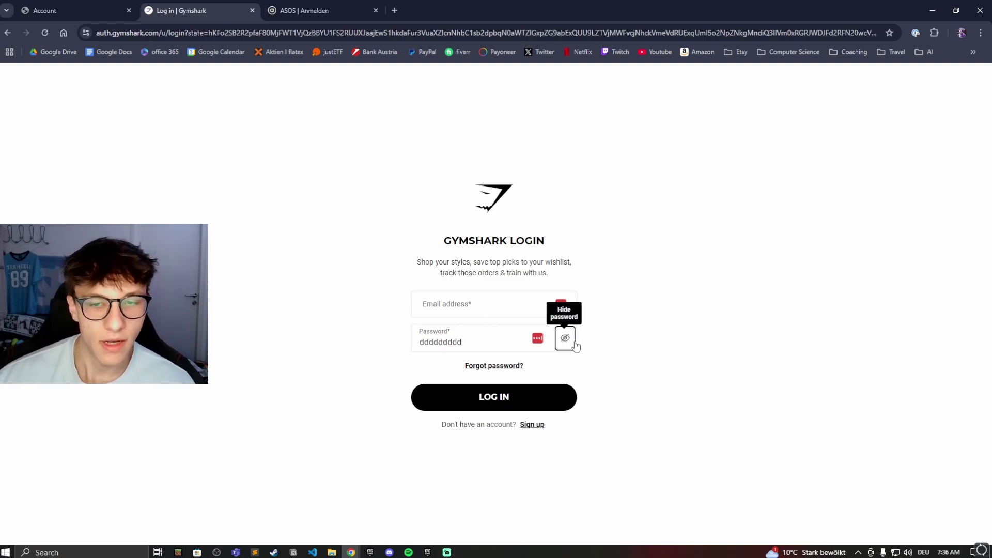
click(567, 339)
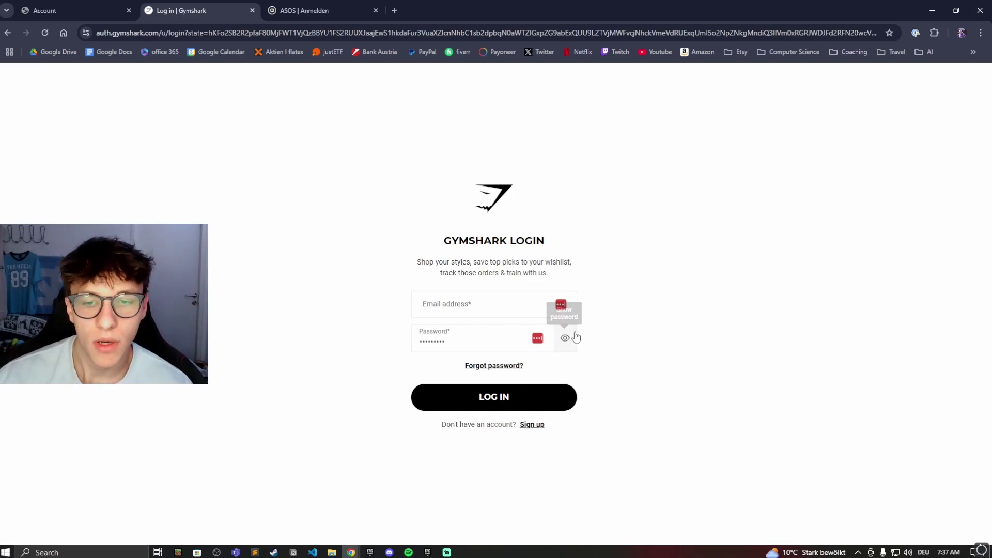
Return to the YoungLA Account tab and close the DevTools panel
key(ctrl+shift+Tab)
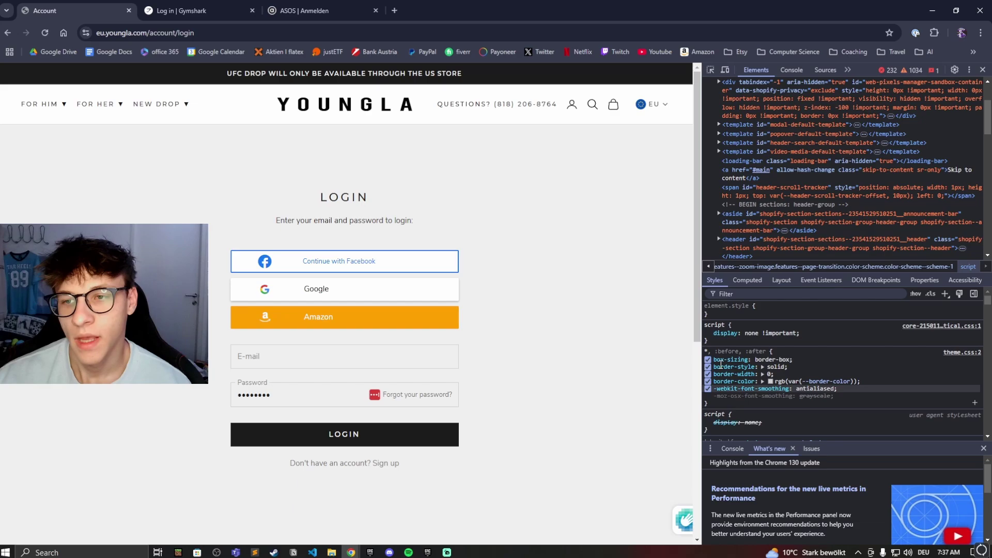
click(982, 69)
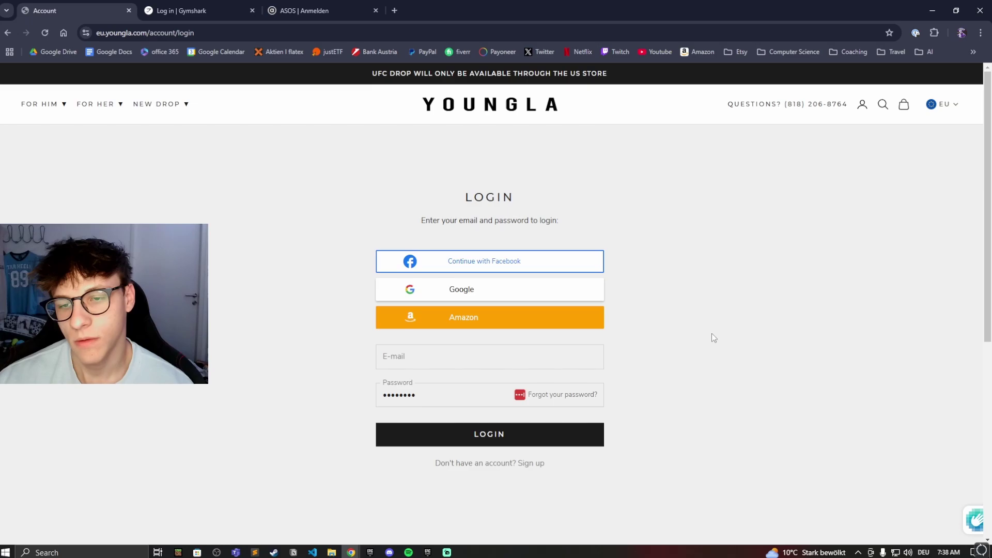
Inspect the YoungLA password field to show its input markup in DevTools
right_click(639, 370)
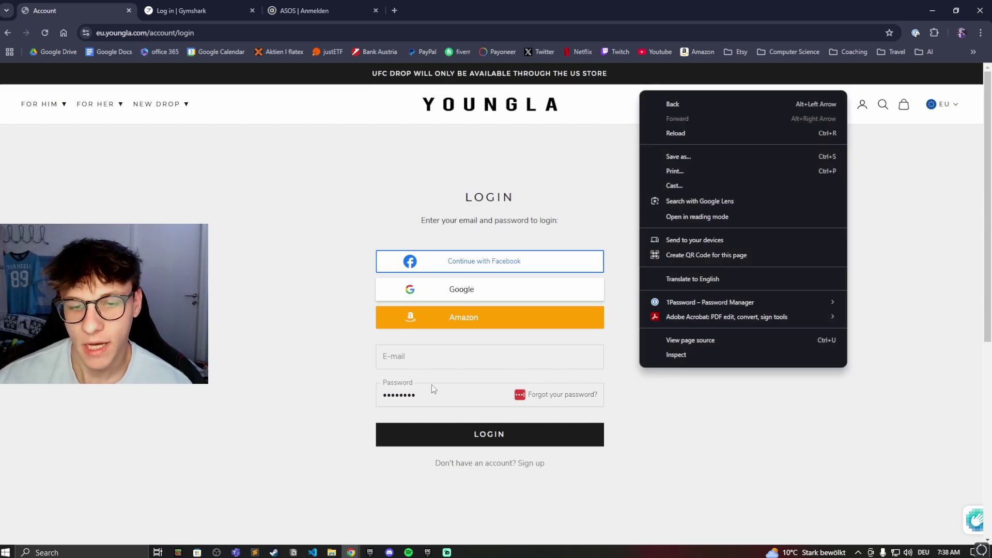
right_click(456, 398)
click(492, 385)
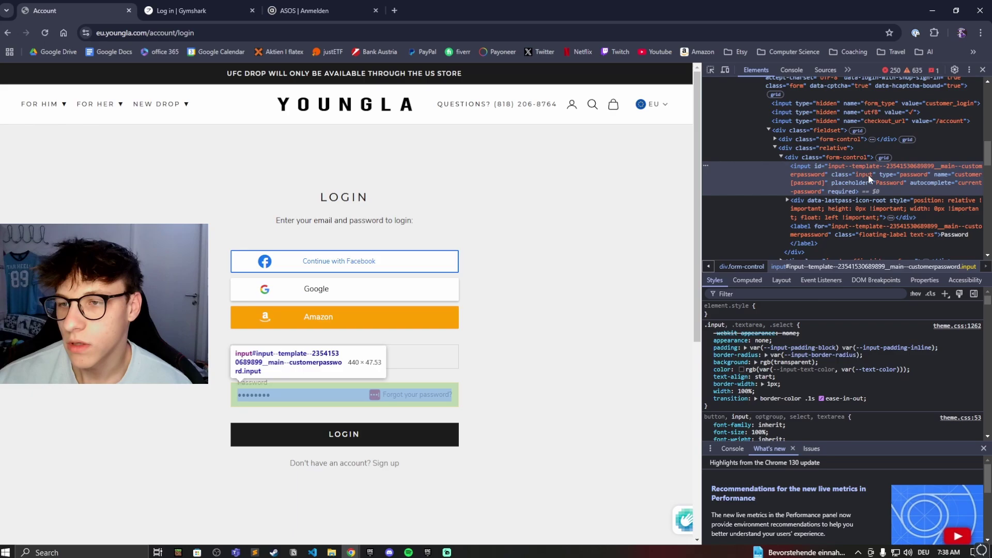
Edit the input's type="password" attribute to type="text" in the Elements panel
double_click(906, 174)
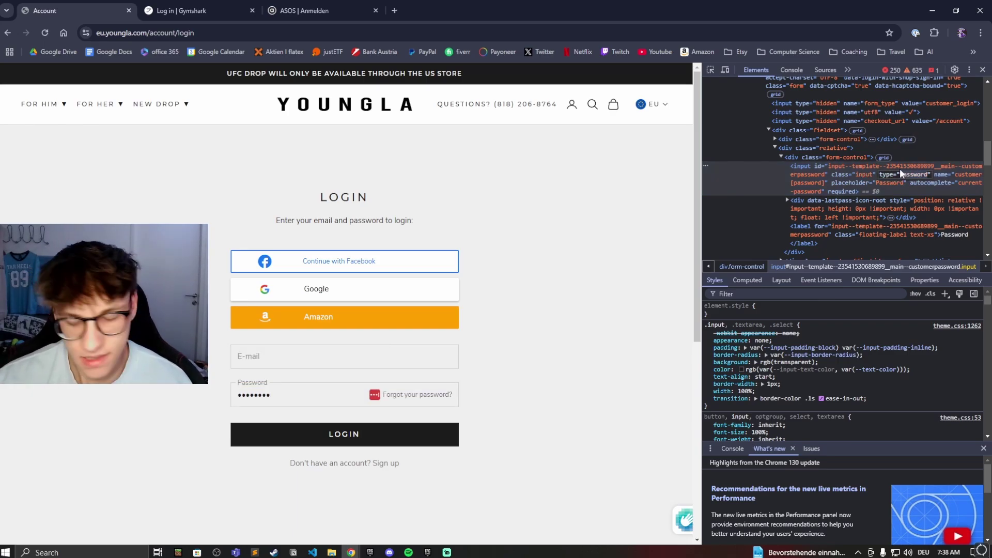
text(tex)
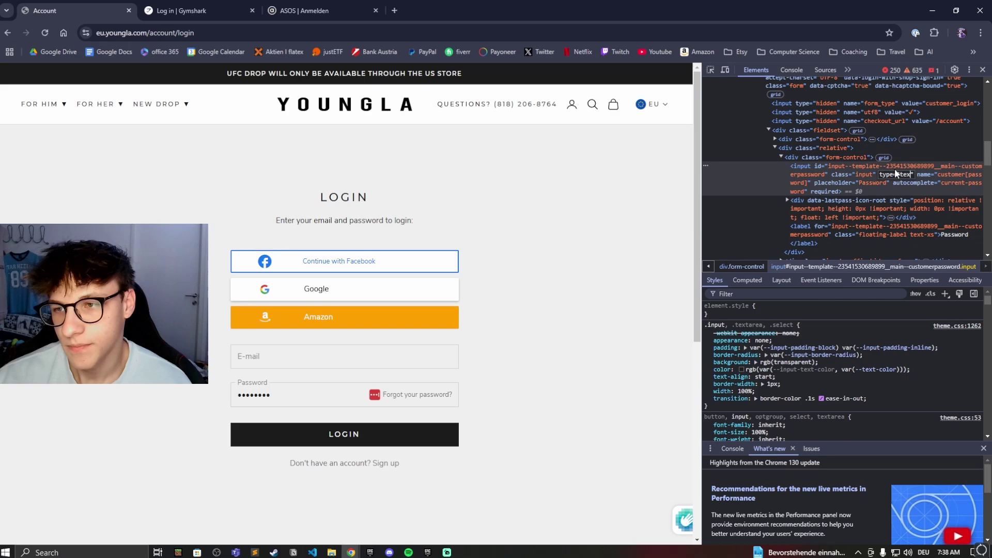
text(t)
key(Return)
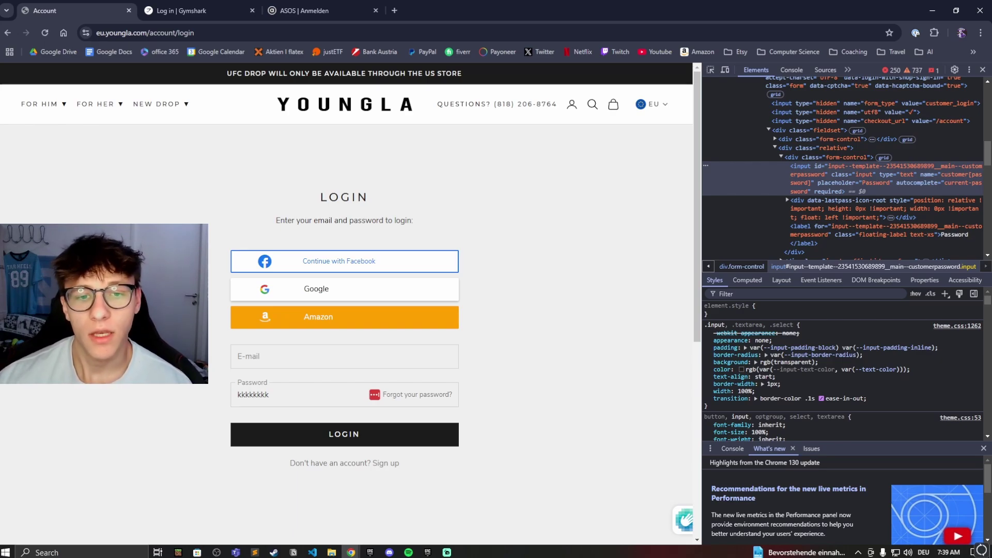
click(935, 33)
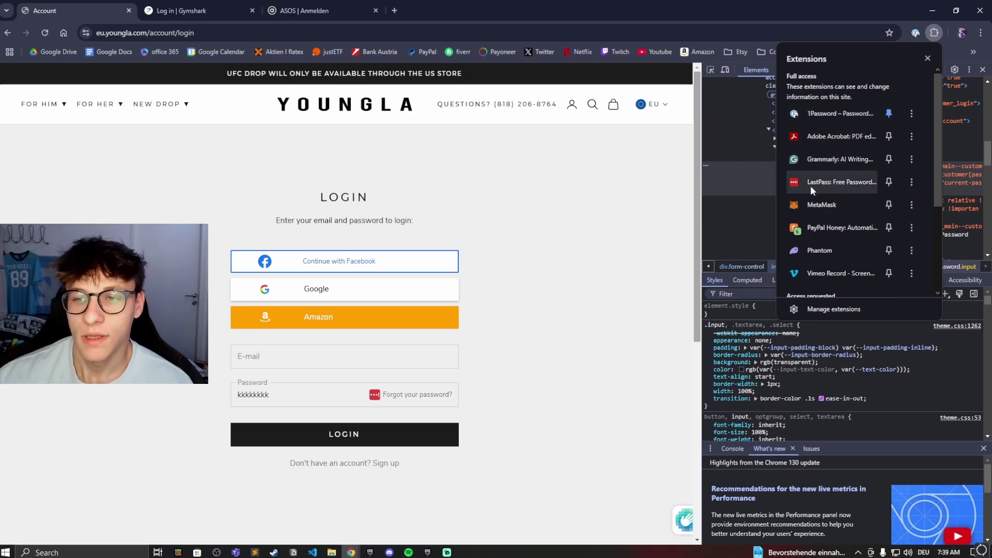
click(648, 168)
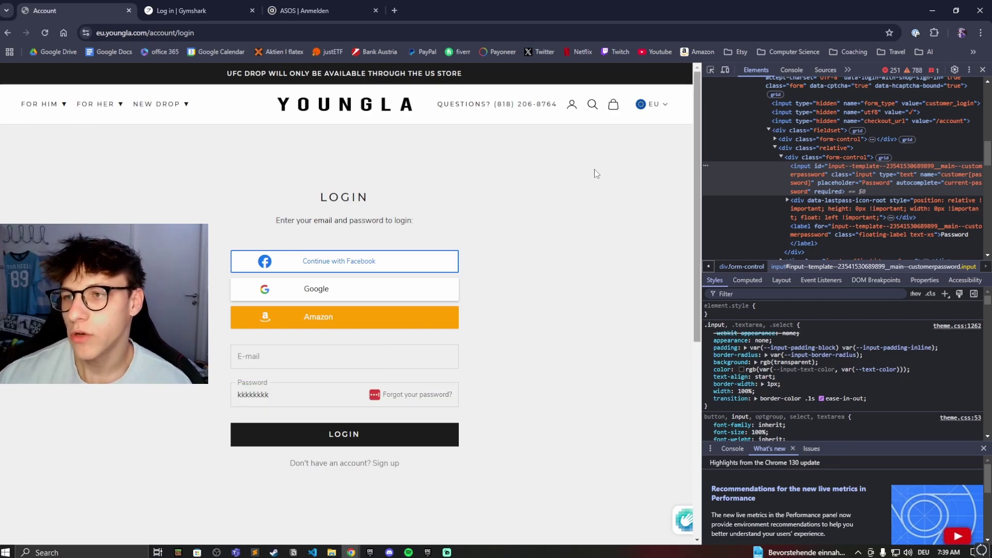
Go to Chrome Settings' Autofill and passwords section via the three-dot menu
click(981, 33)
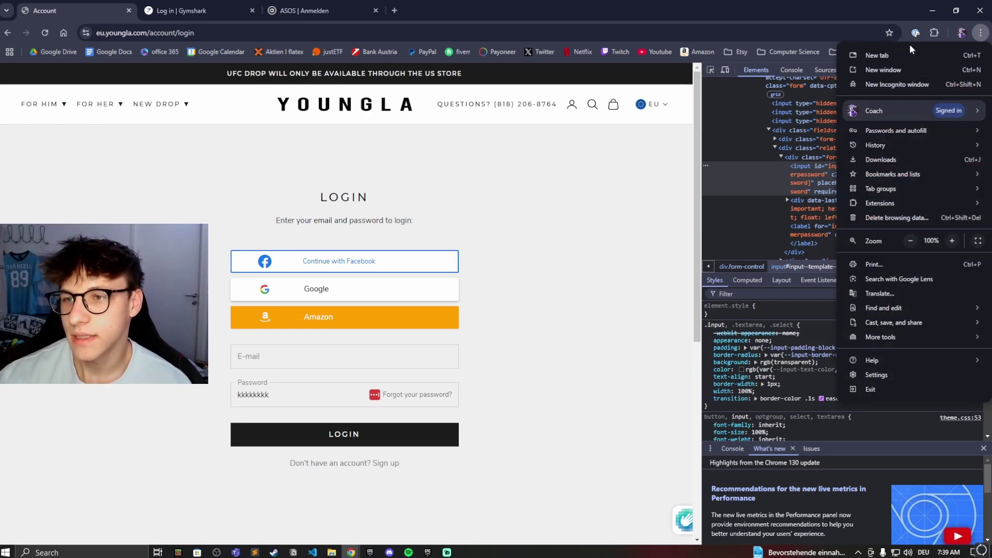
click(876, 374)
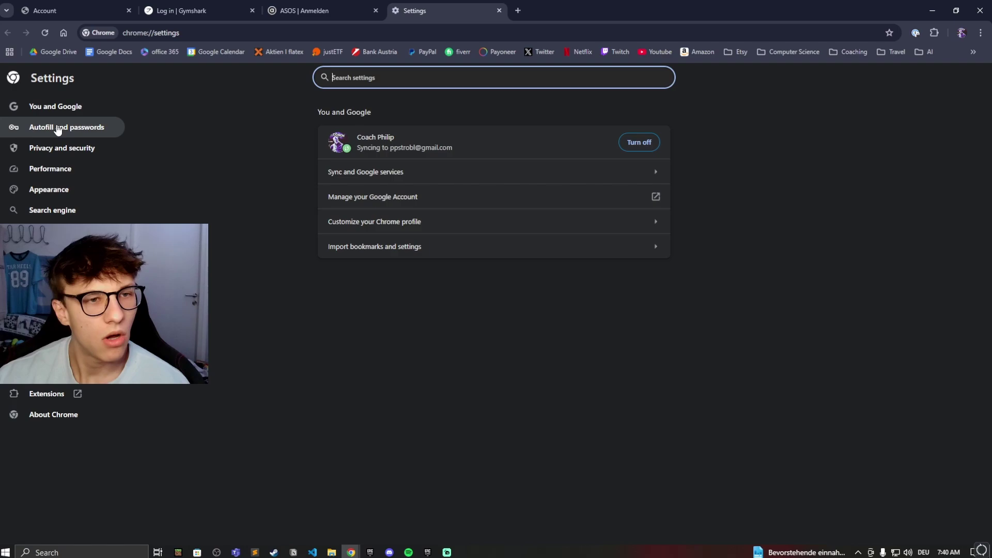
click(99, 129)
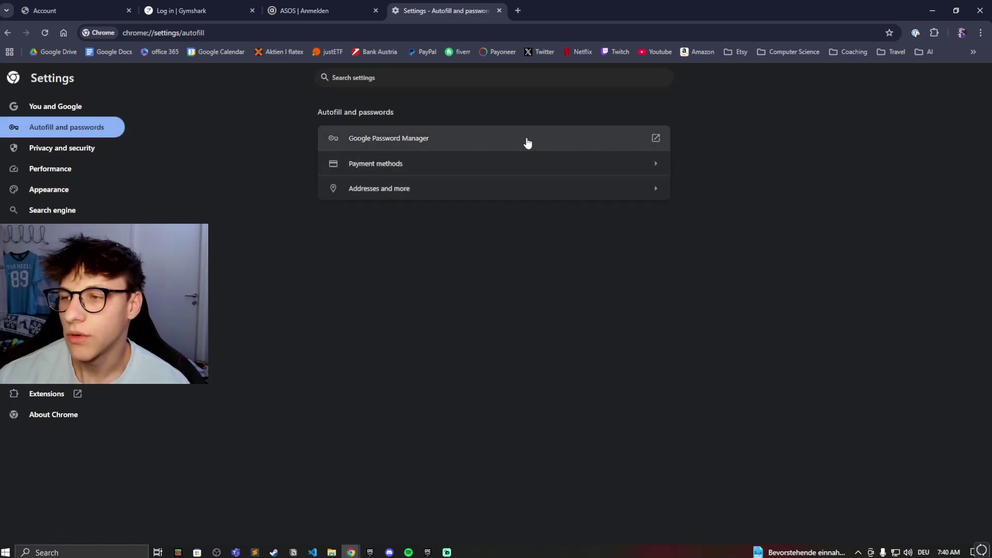
In Google Password Manager, select the app.web.grupet.com login and close the Windows Security PIN prompt
click(387, 144)
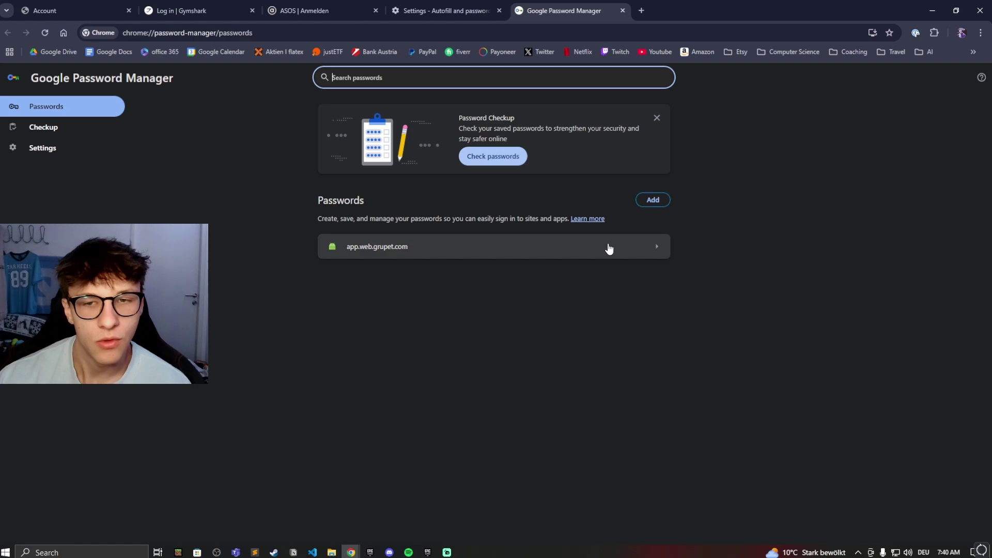
click(657, 248)
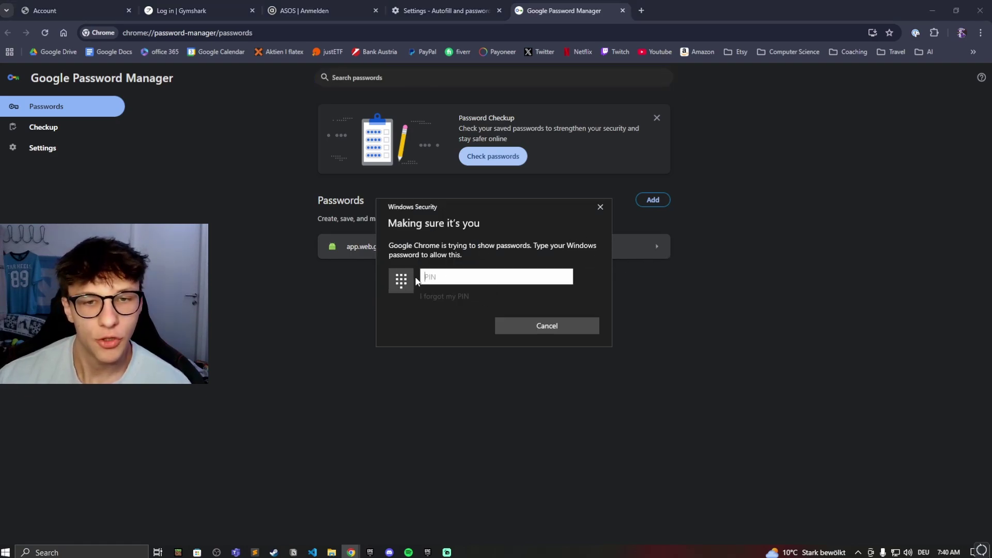
click(600, 207)
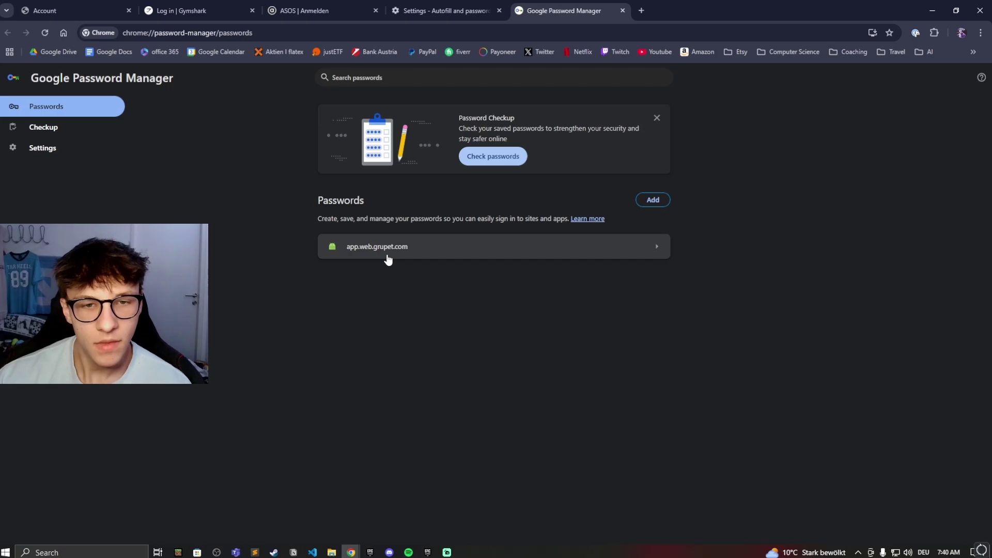